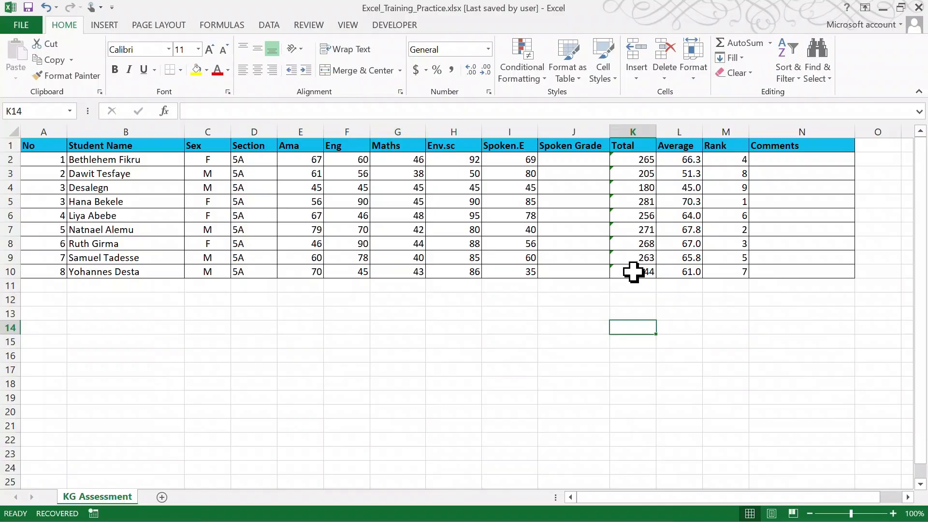
- Begin an IF formula in J2 under Spoken Grade that returns "A" when I2>=80
left_click(551, 161)
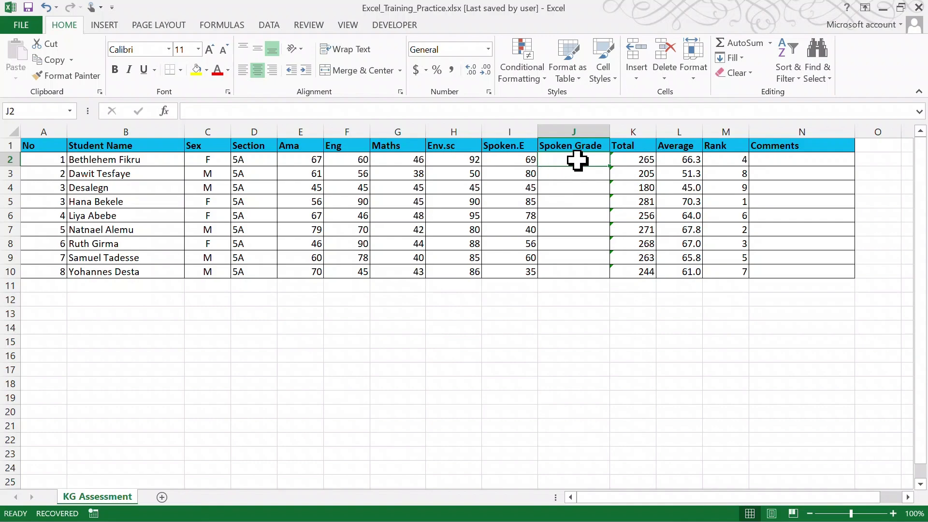
type("=")
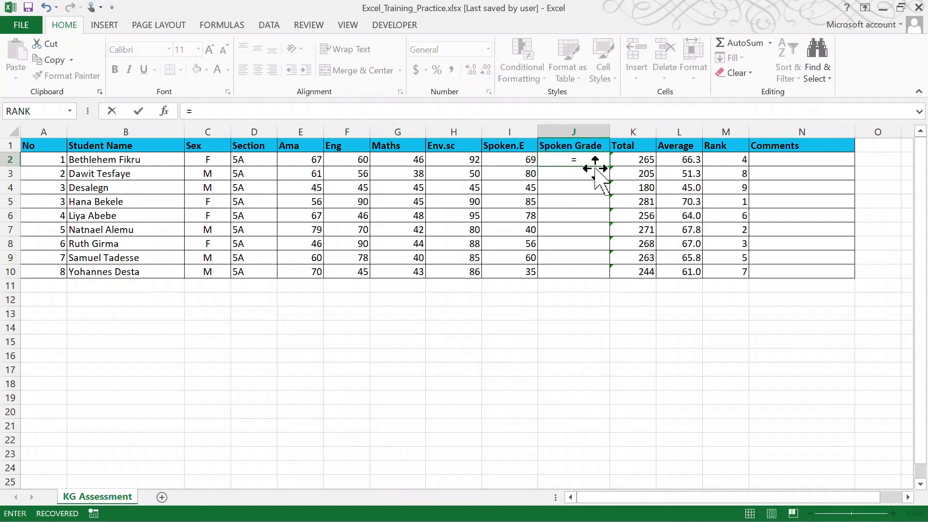
type("IF")
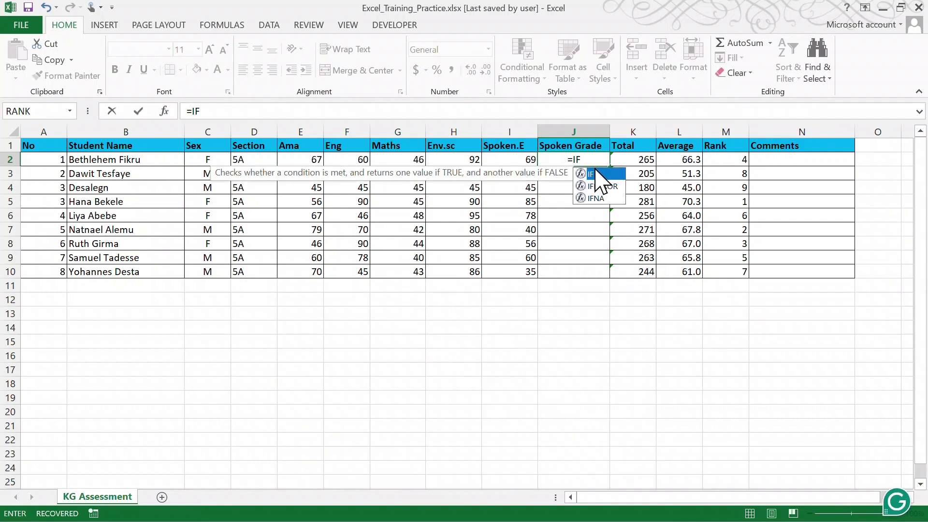
double_click(596, 173)
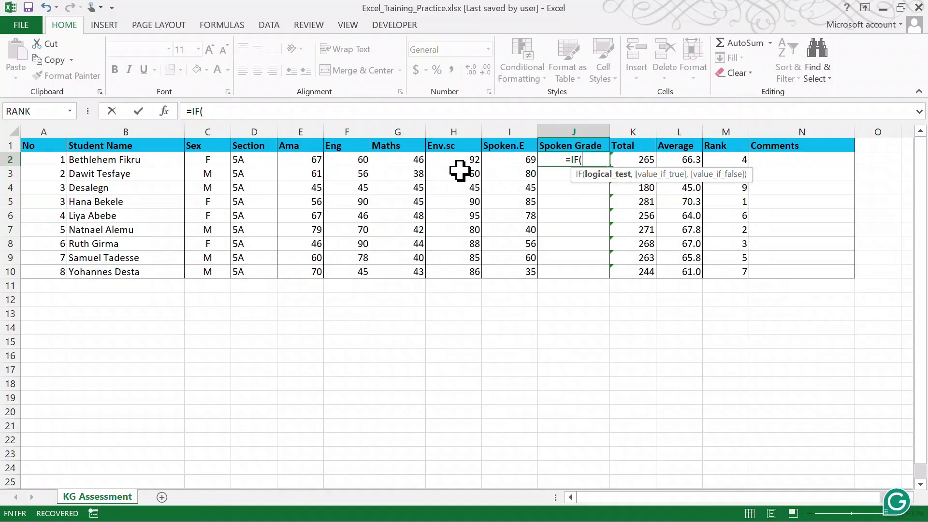
left_click(512, 161)
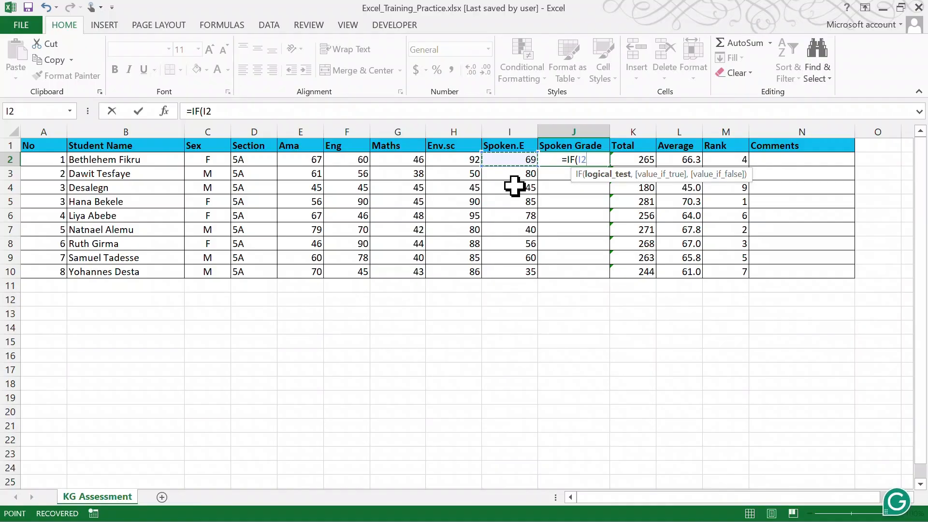
type(">8")
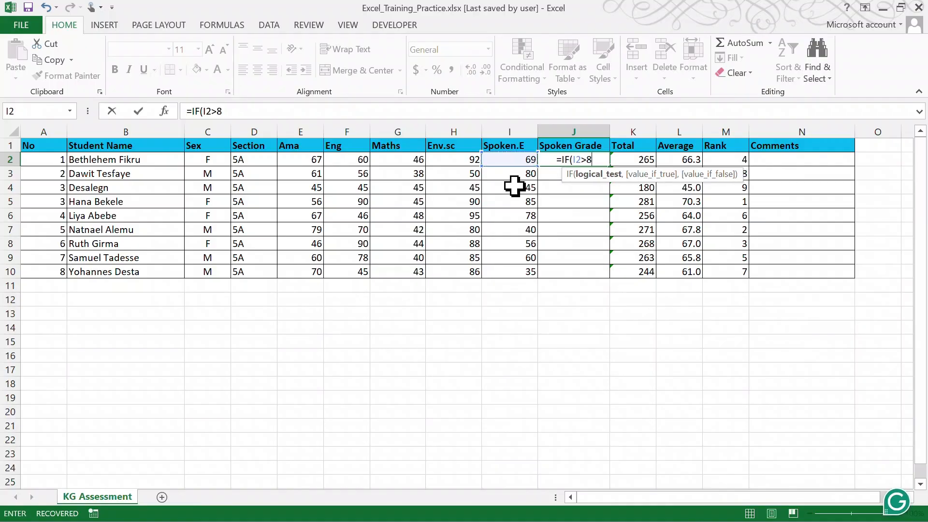
key("BackSpace")
type("=80")
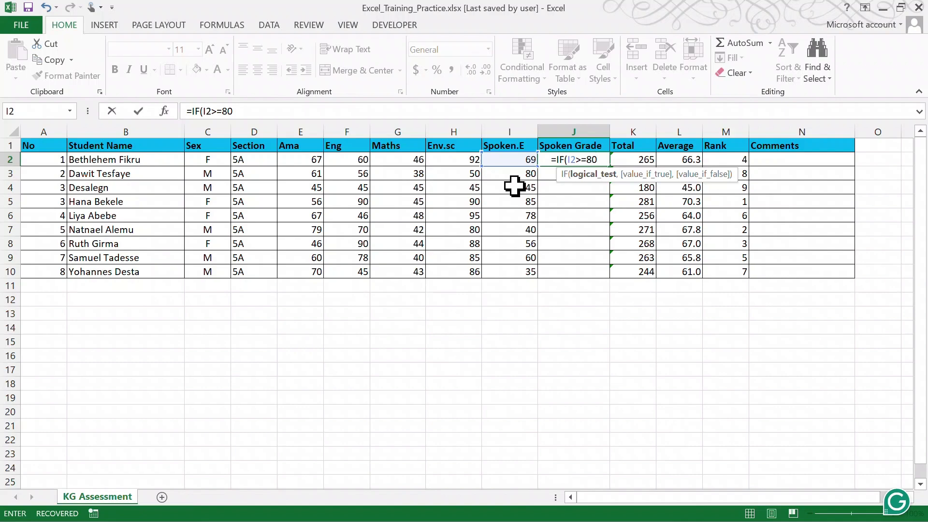
type(",\"")
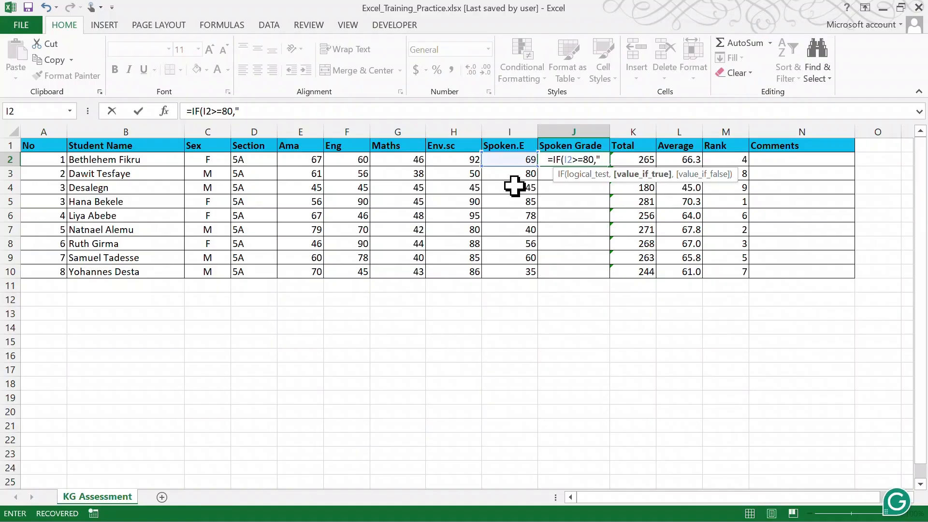
type("A")
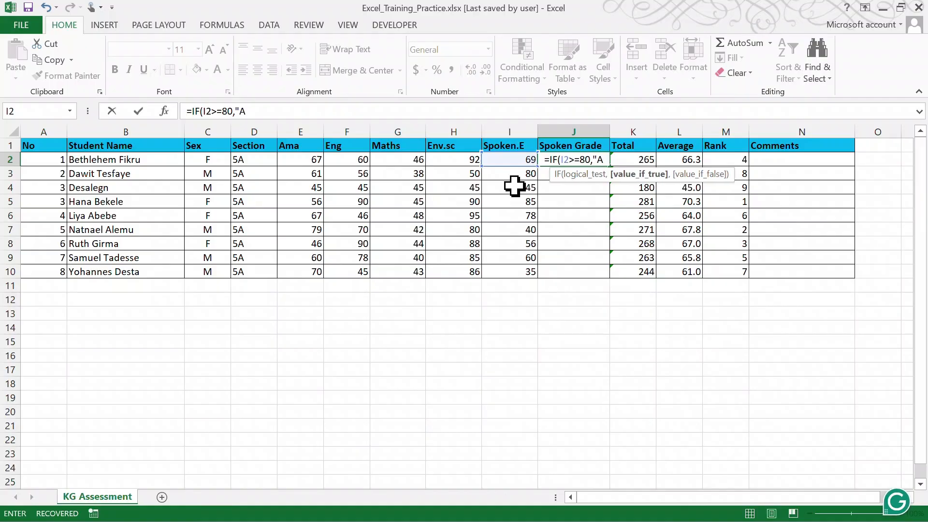
type("\"")
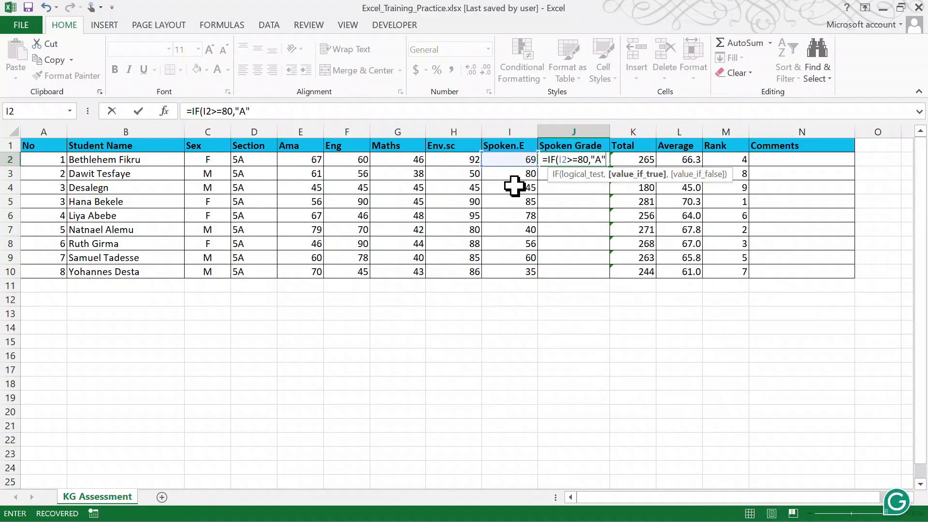
- Nest a second IF in the J2 formula's false argument that returns "B" when I2>=70
type(",")
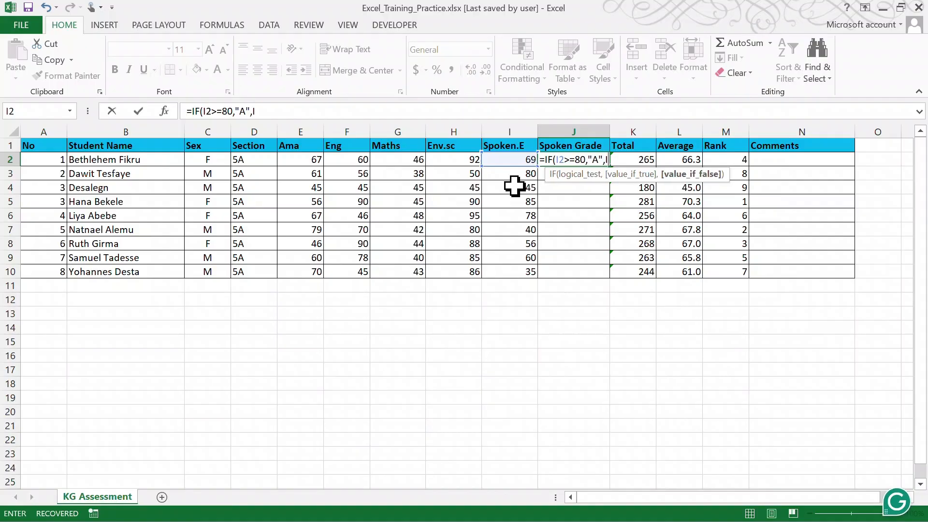
type("IF")
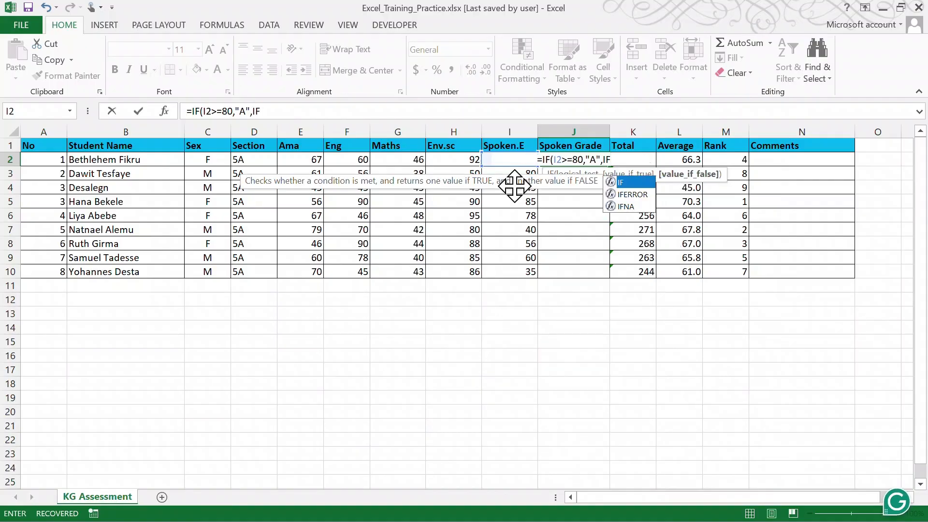
type("(")
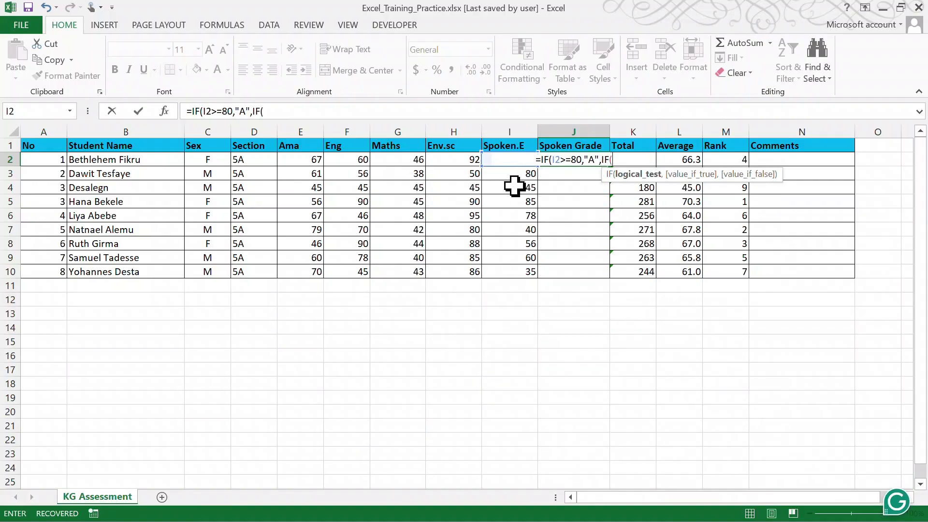
type("I2>=")
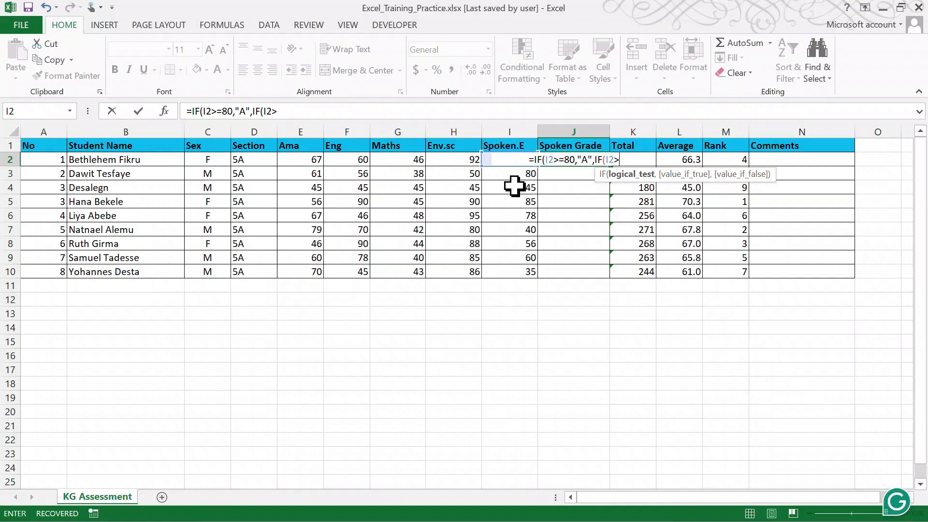
type("70")
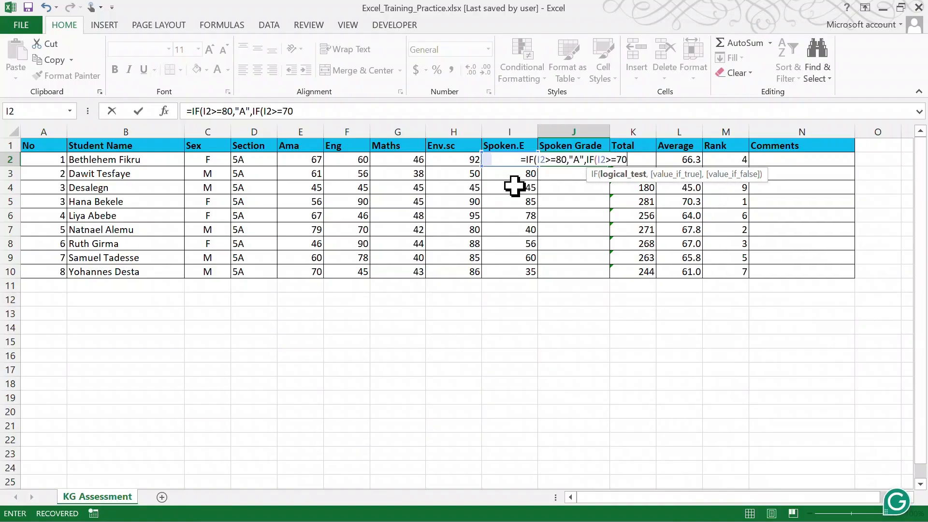
type(",\"B")
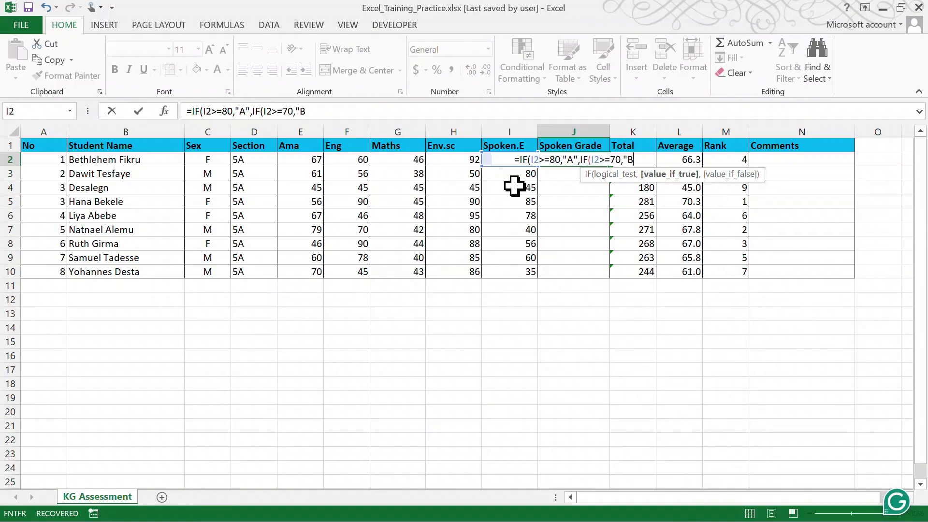
type("\"")
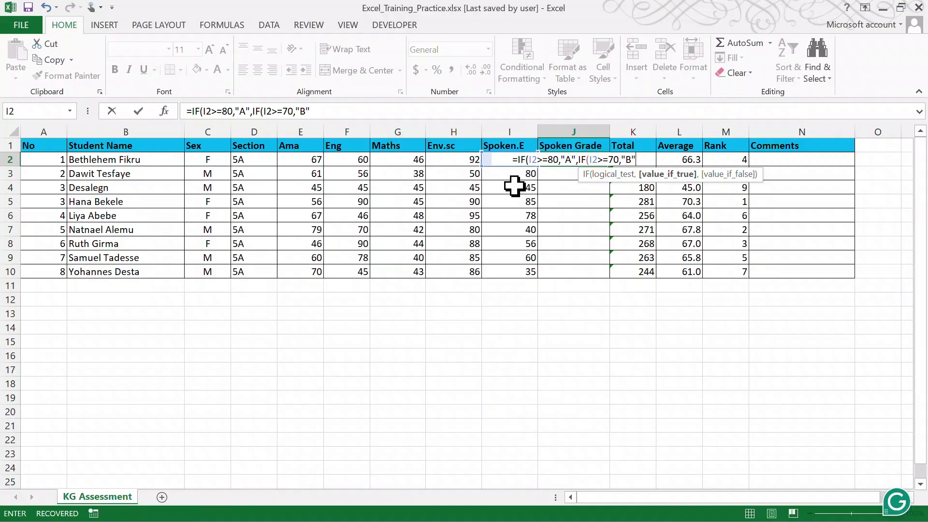
- Nest a third IF in the J2 formula that returns "C" when I2>=60
type(",IF")
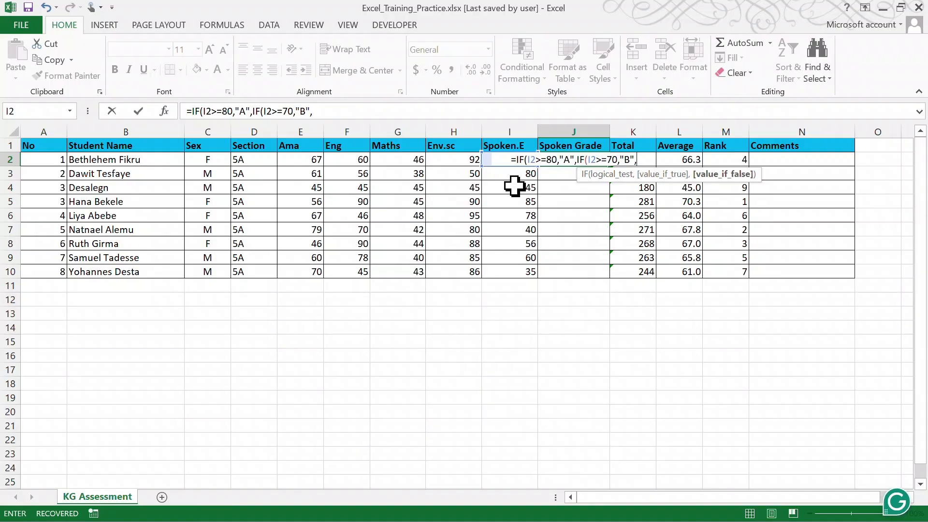
type("(")
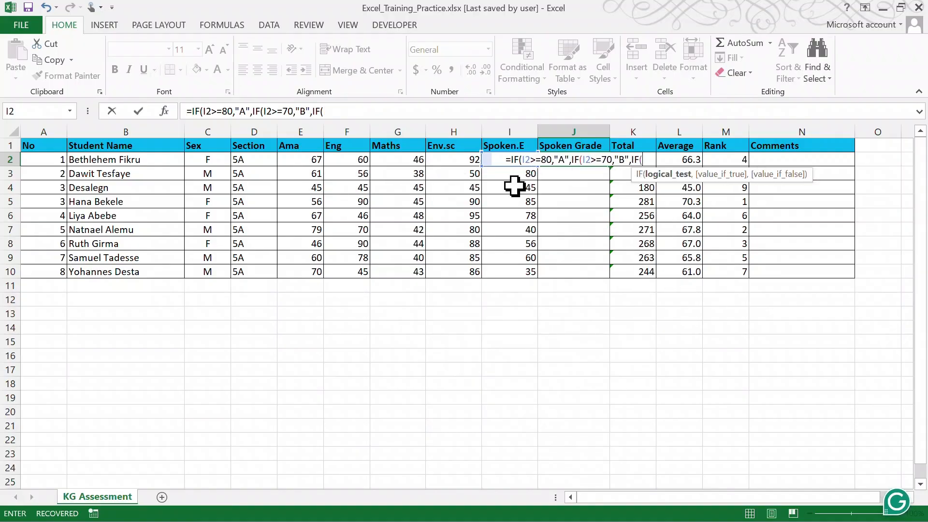
type("I2>")
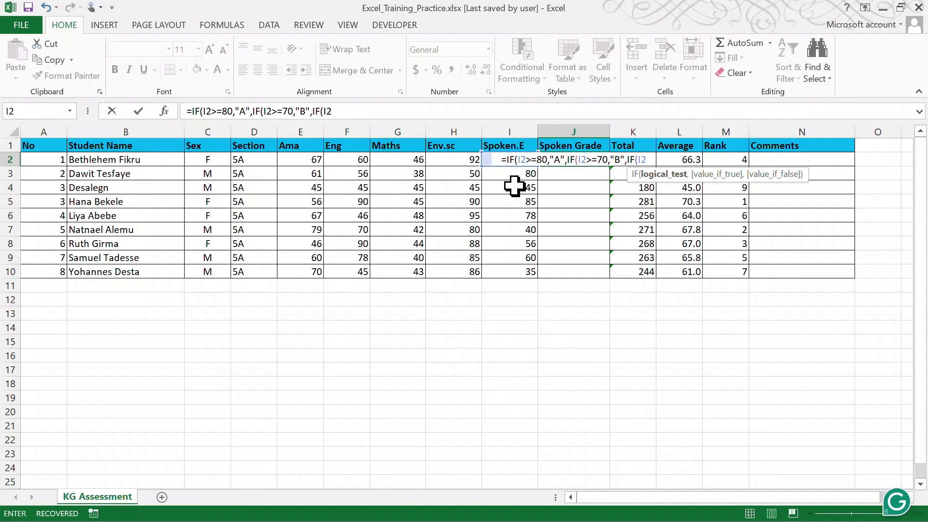
type("=")
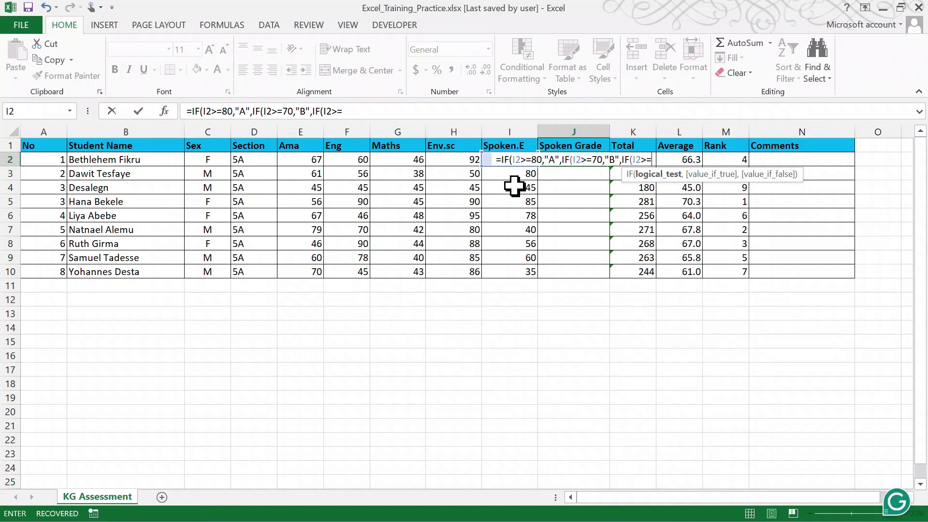
type("60")
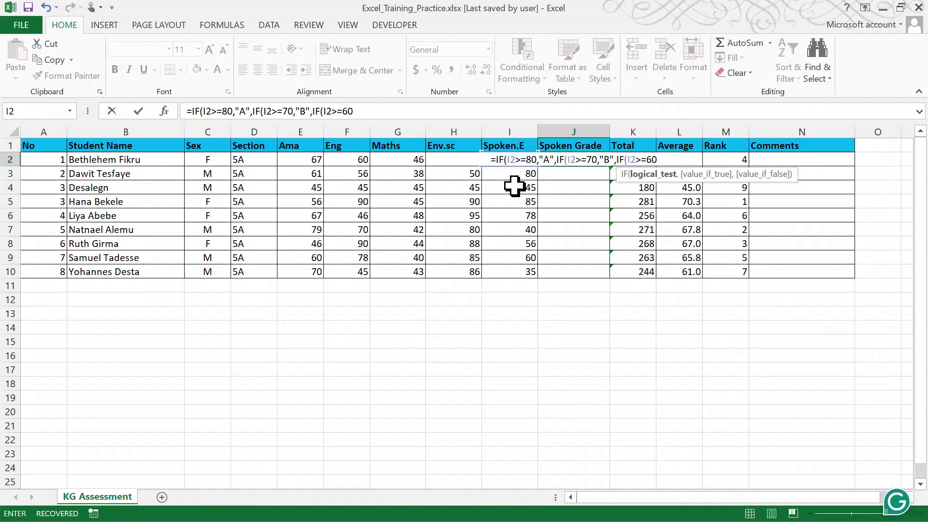
type(",\"")
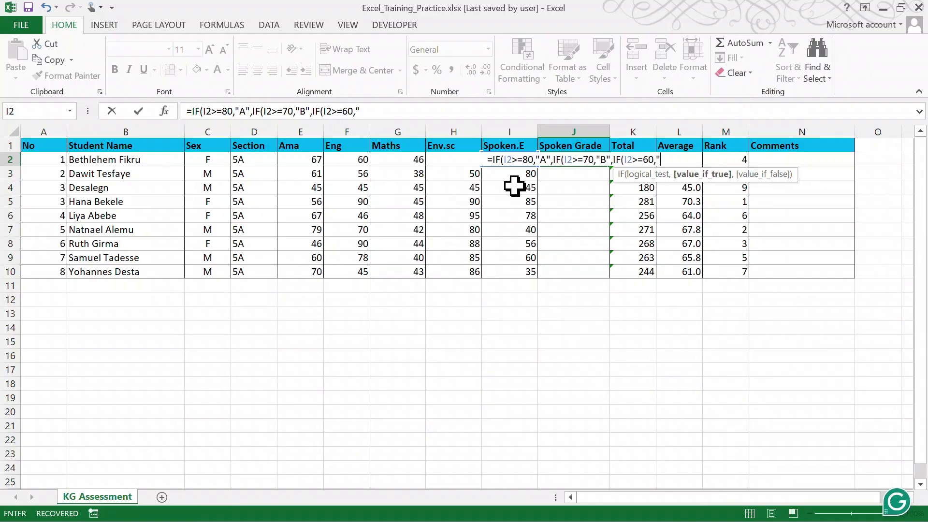
type("C")
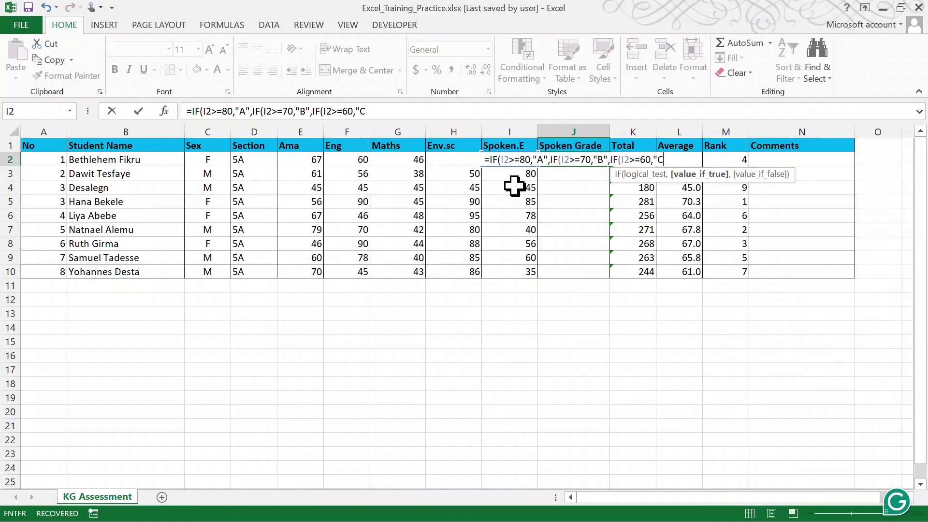
type("\"")
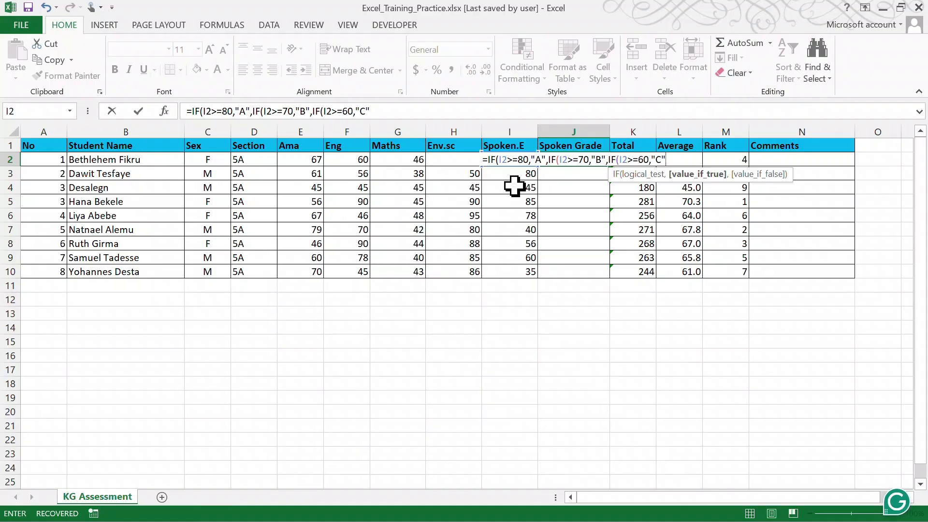
- Complete the J2 grade formula with "D" for all other scores and fill it down through J10
type(",")
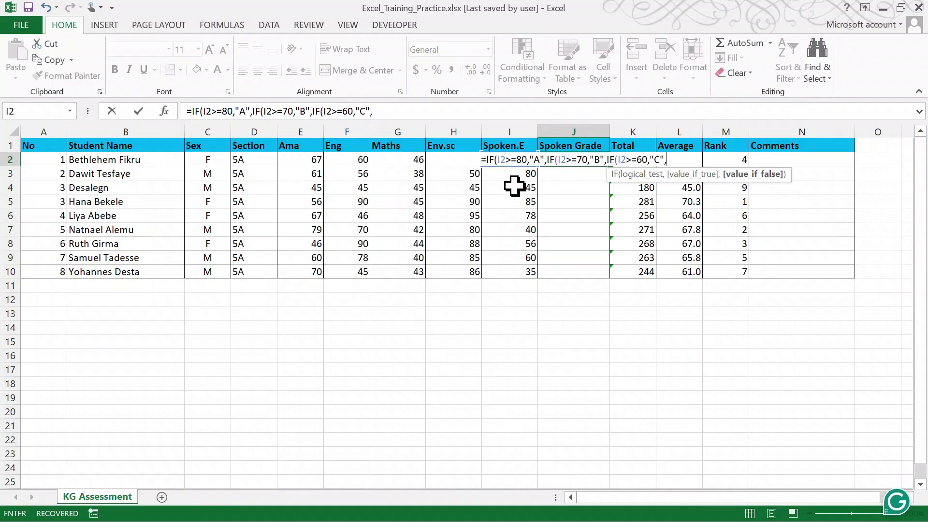
type("\"")
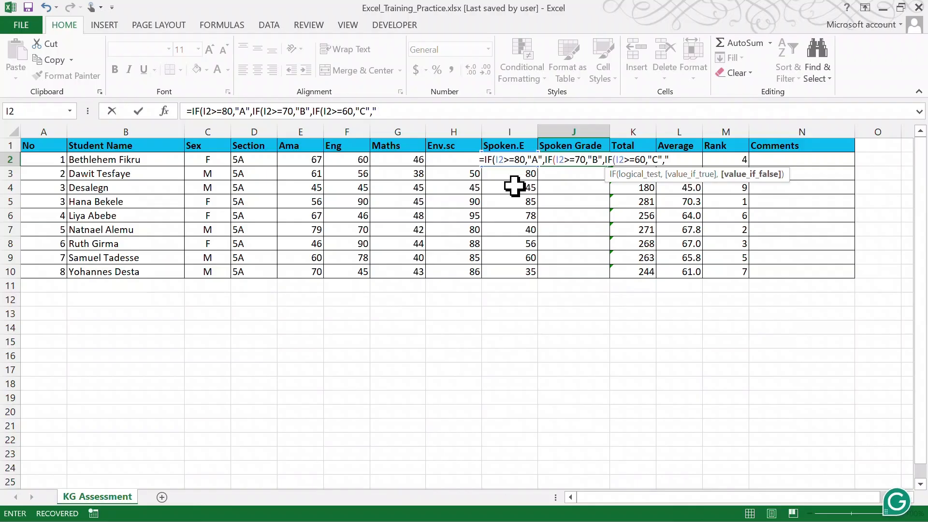
type("D")
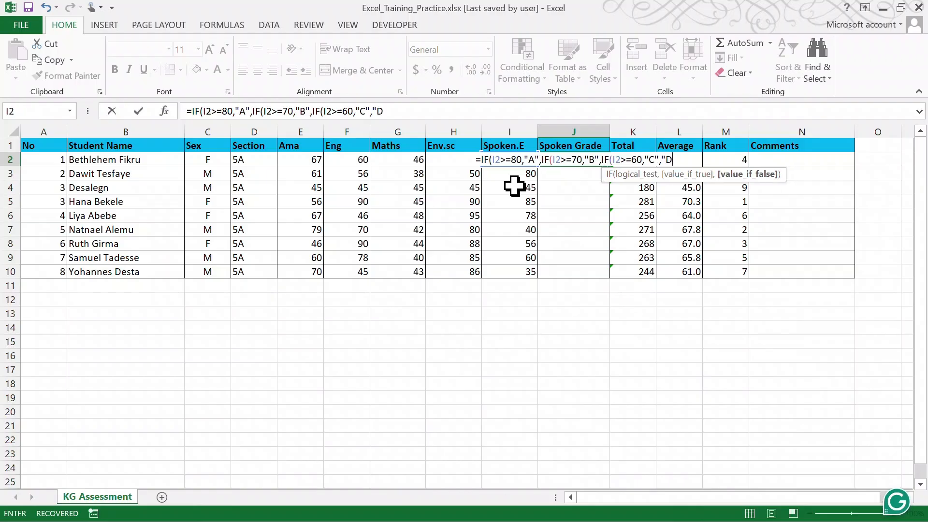
type("\"")
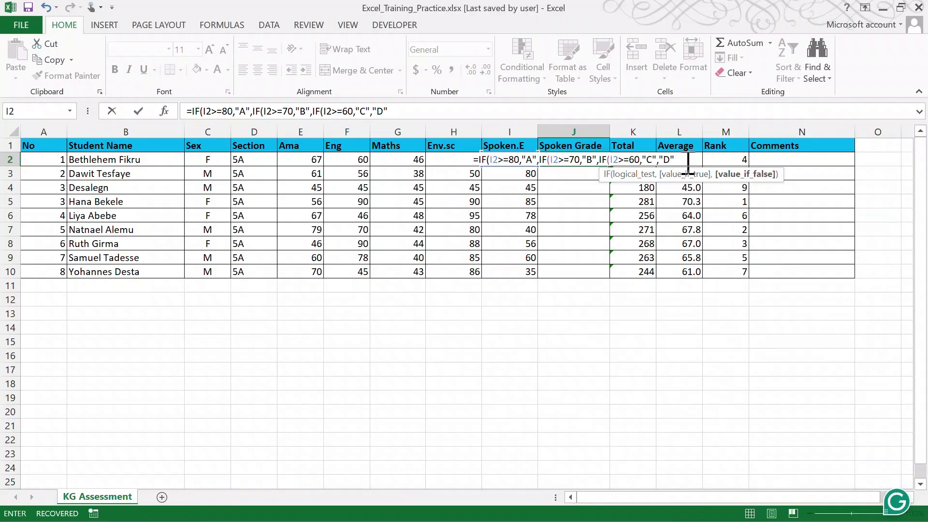
type(")))")
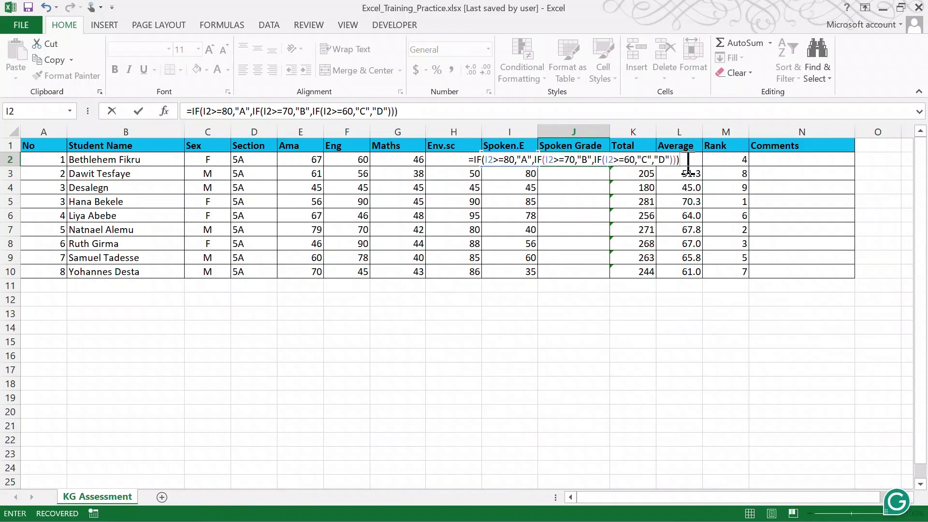
key("Return")
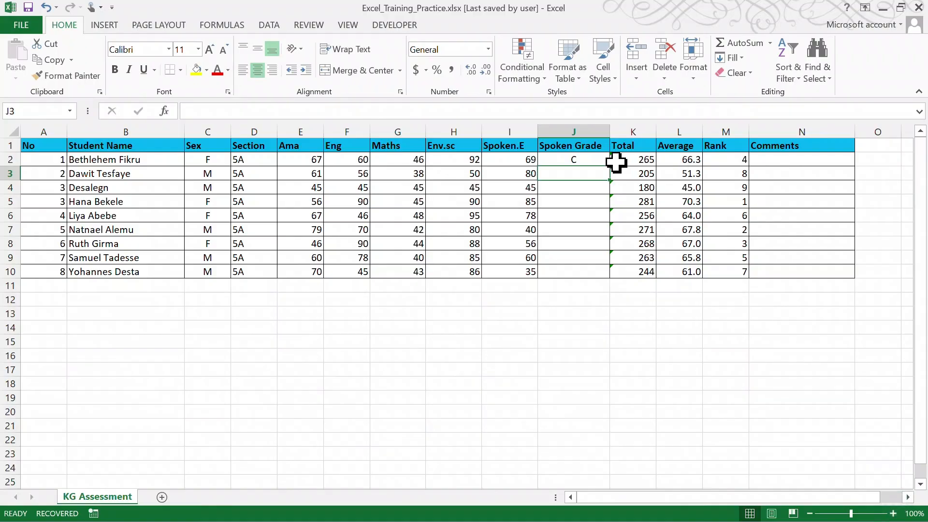
left_click(555, 162)
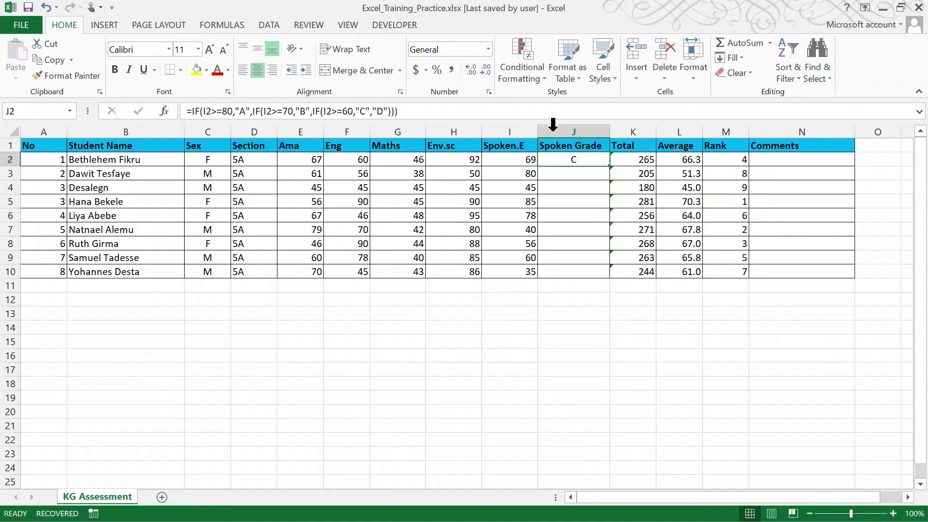
double_click(610, 167)
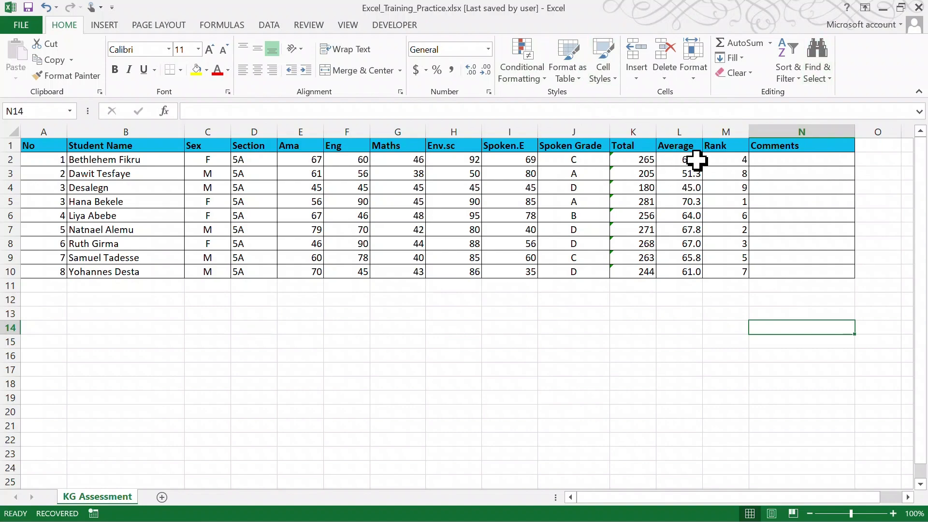
- Begin an IF formula in N2 under Comments that returns "Excellent" when the average in L2>=70
left_click(782, 162)
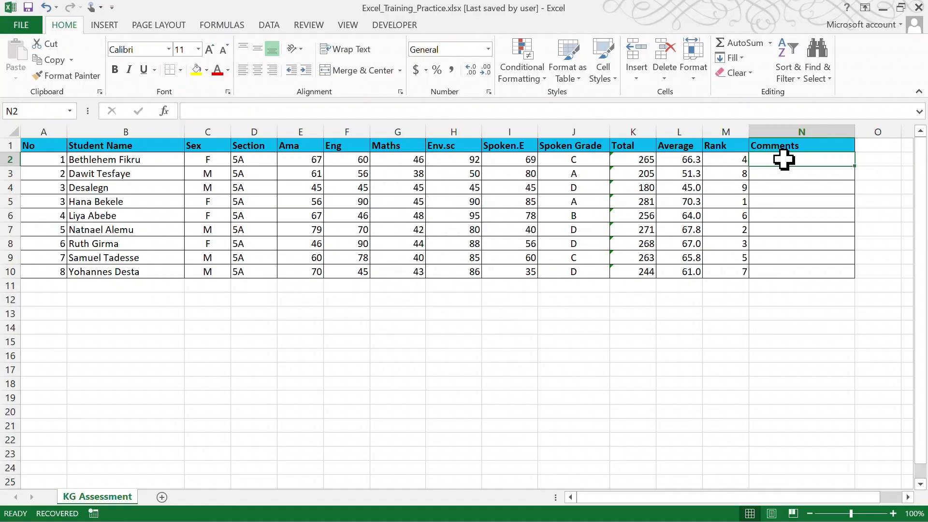
type("=")
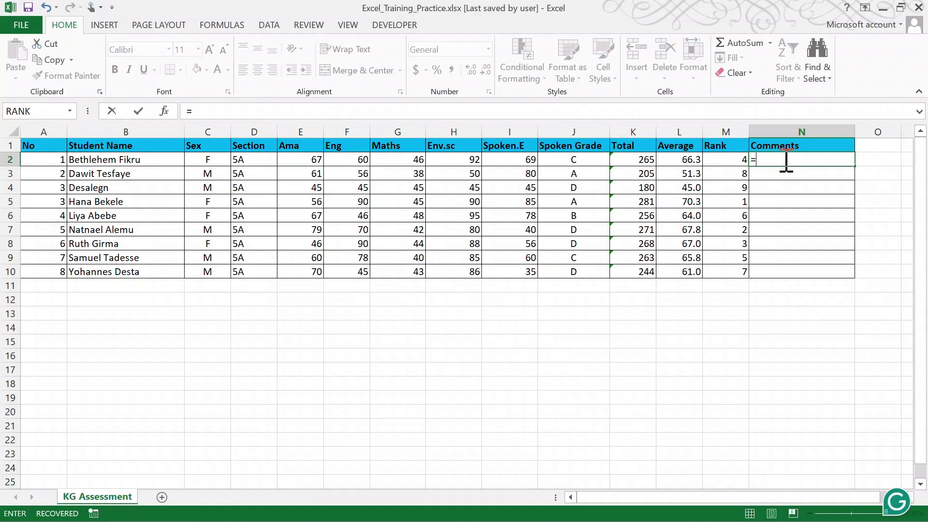
type("(")
key("BackSpace")
type("IF(")
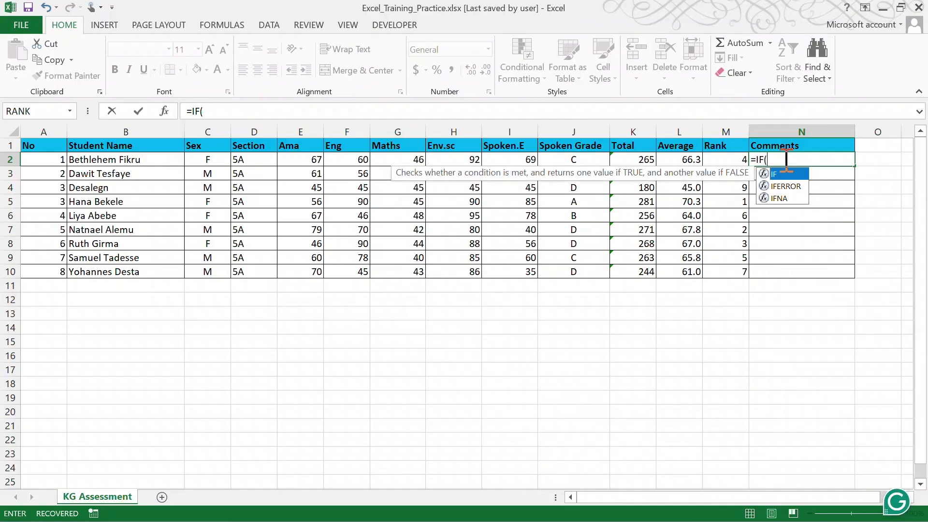
left_click(676, 159)
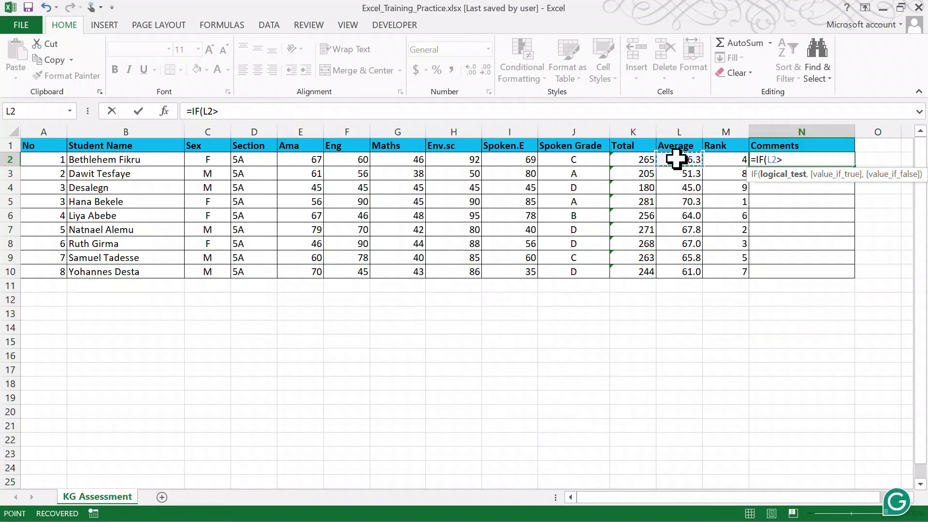
type(">=")
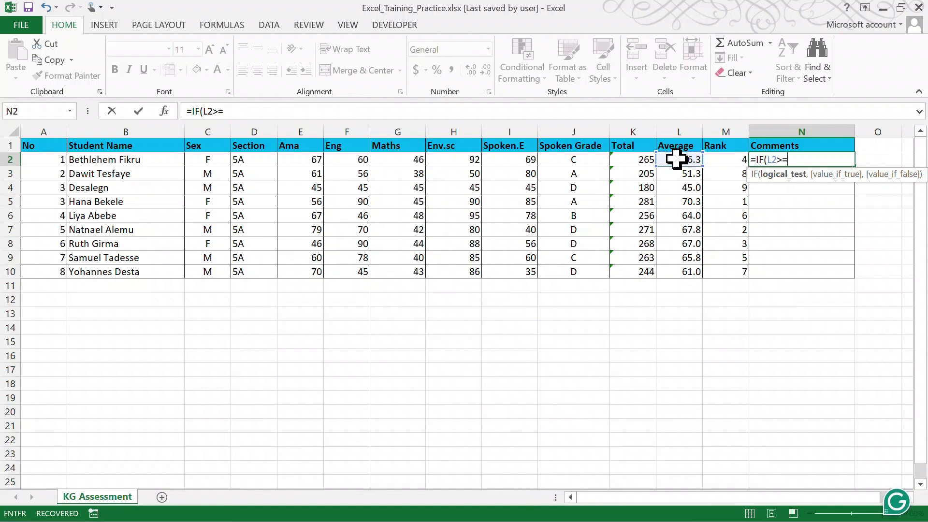
type("70,")
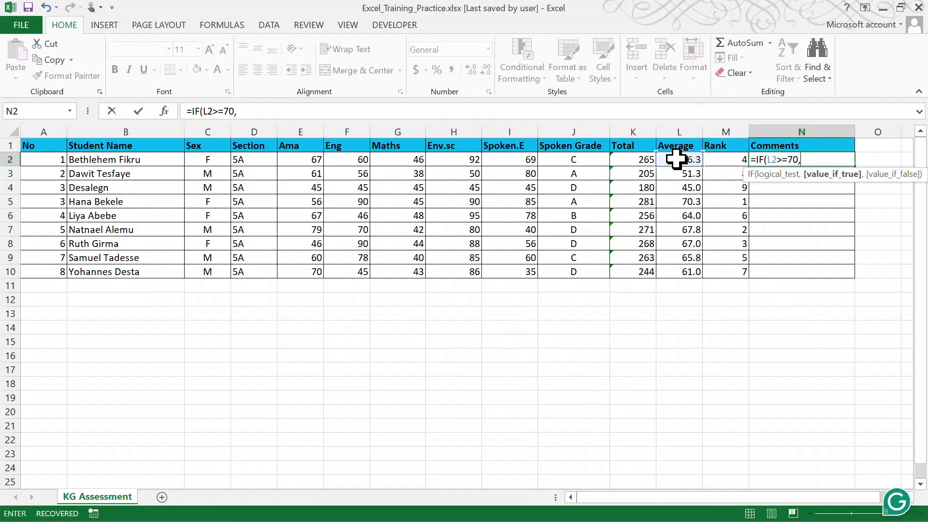
type("\"Exc")
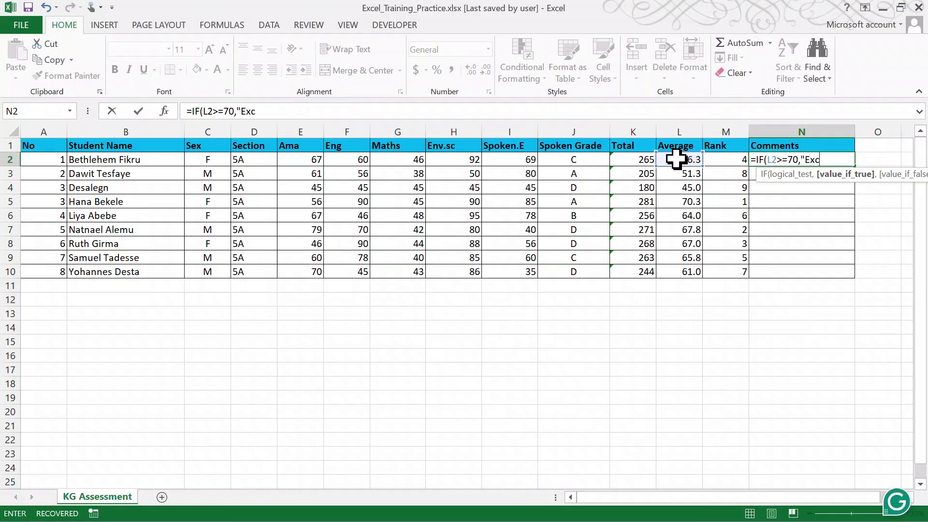
type("ellent")
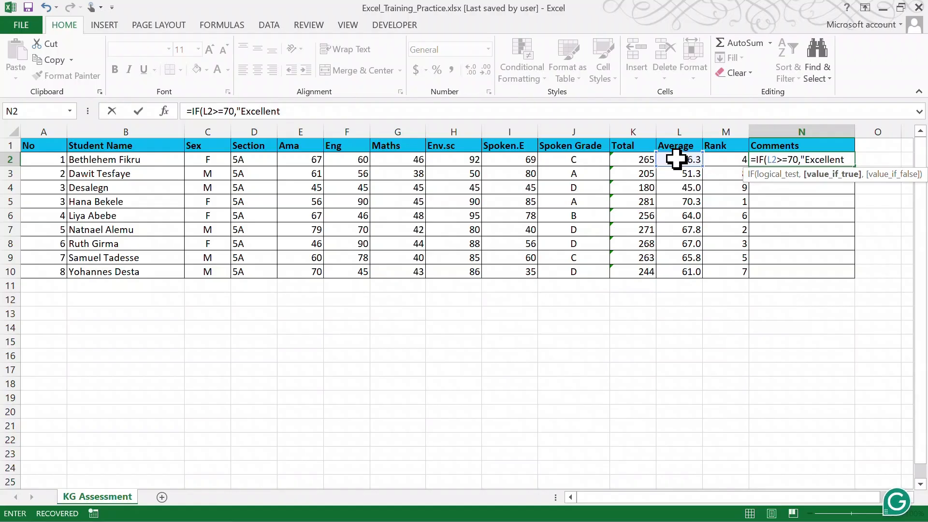
type("\",")
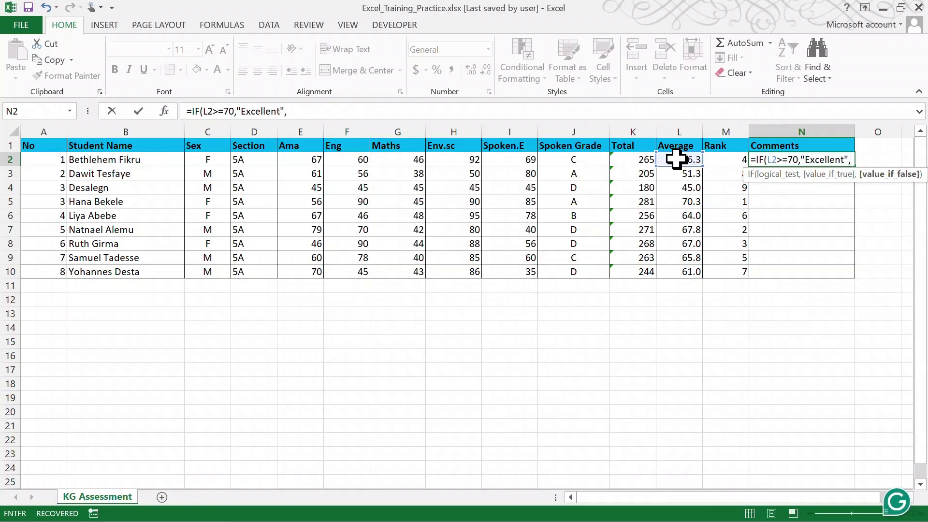
- Nest a second IF in the N2 formula's false argument that returns "Verygood" when L2>=65
type("if(")
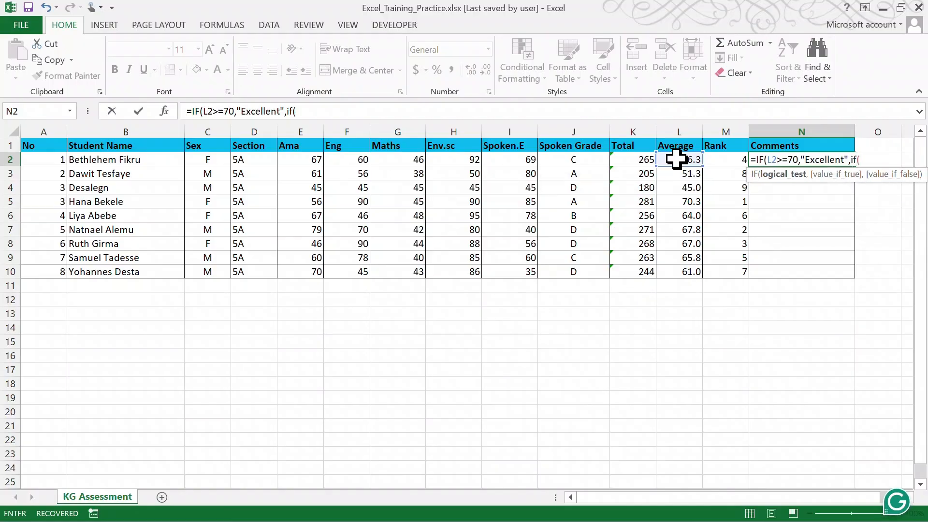
type("l2>=")
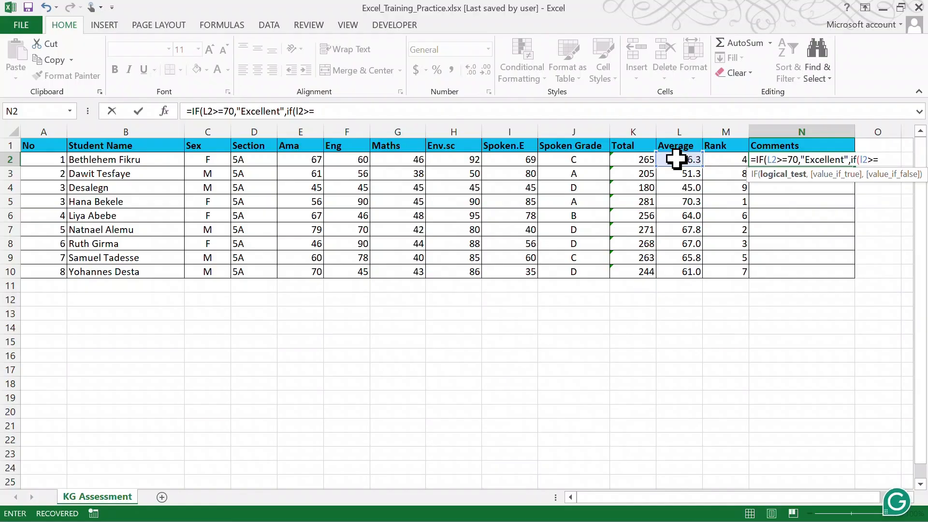
type("7")
key("BackSpace")
type("65,\"Ve")
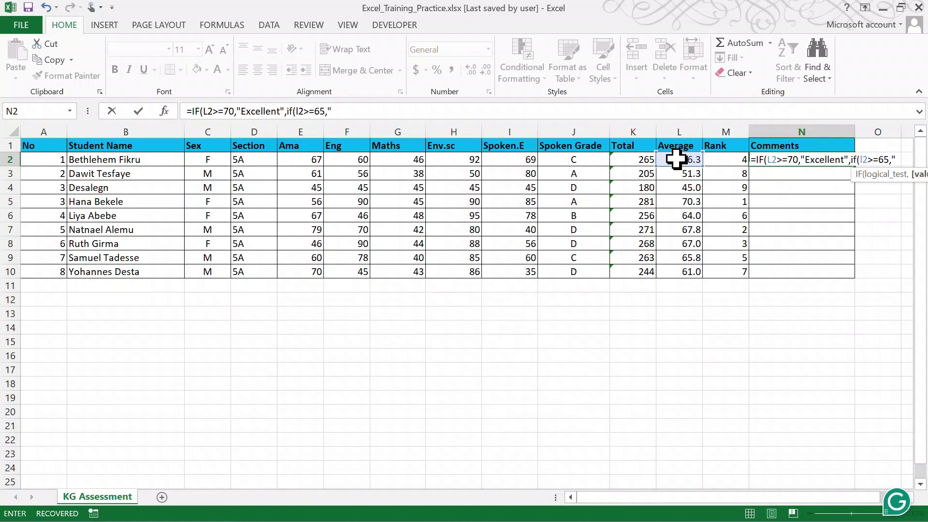
type("ygood")
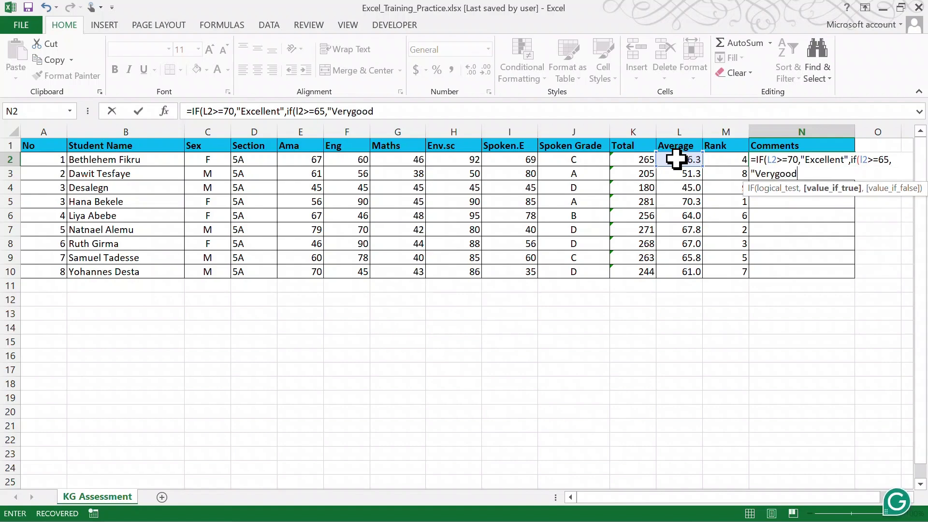
type("\",")
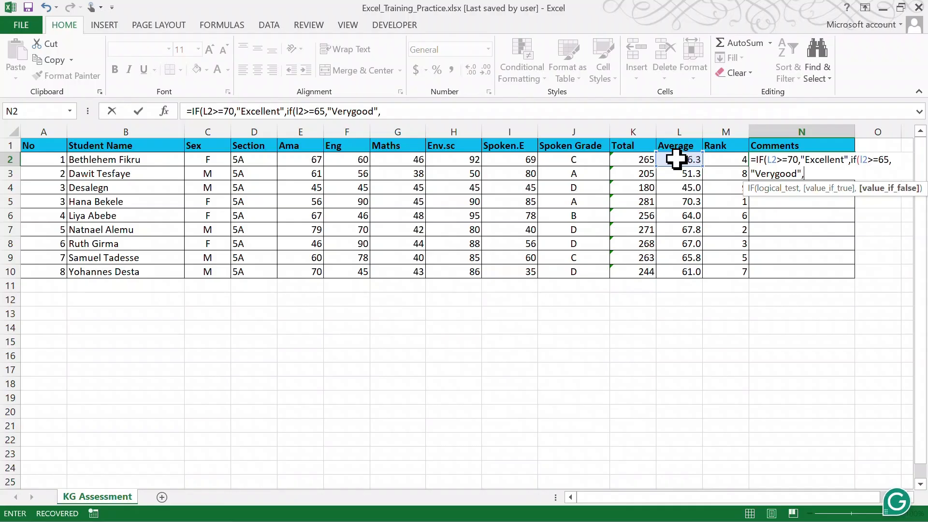
- Nest a third IF in the N2 formula that returns "Good" when L2>=60
type("if")
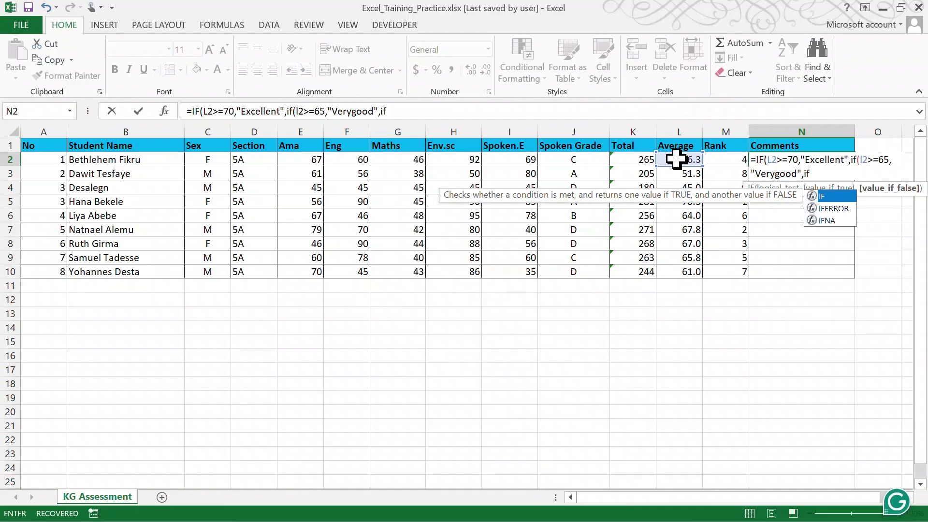
type("(l2>")
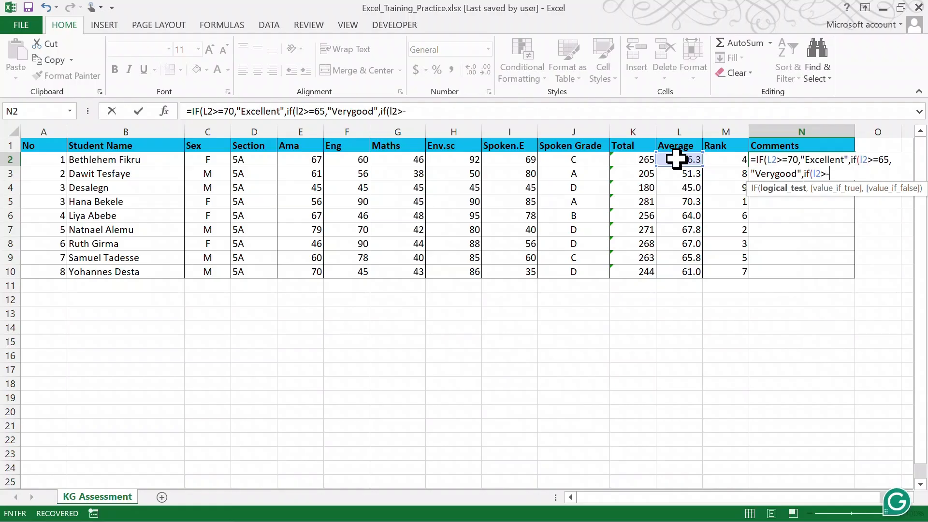
type("=60,")
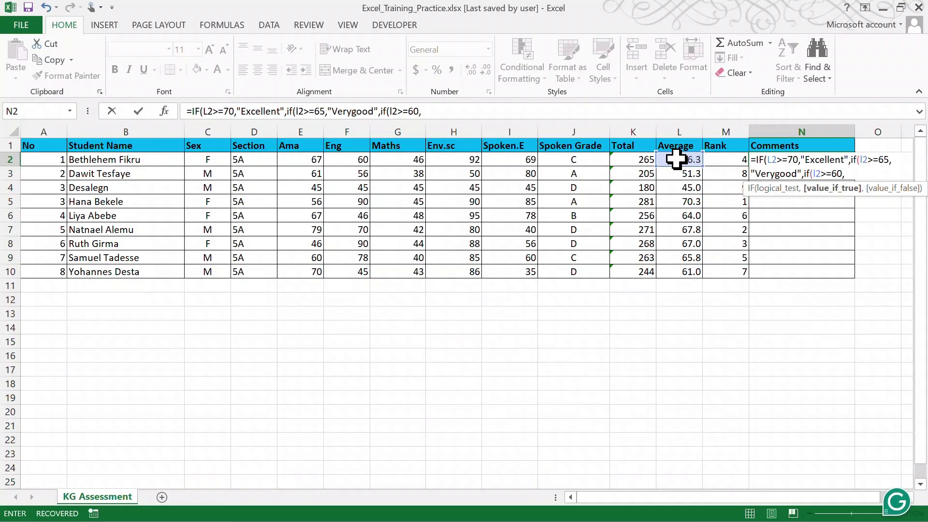
type("\"Good\",")
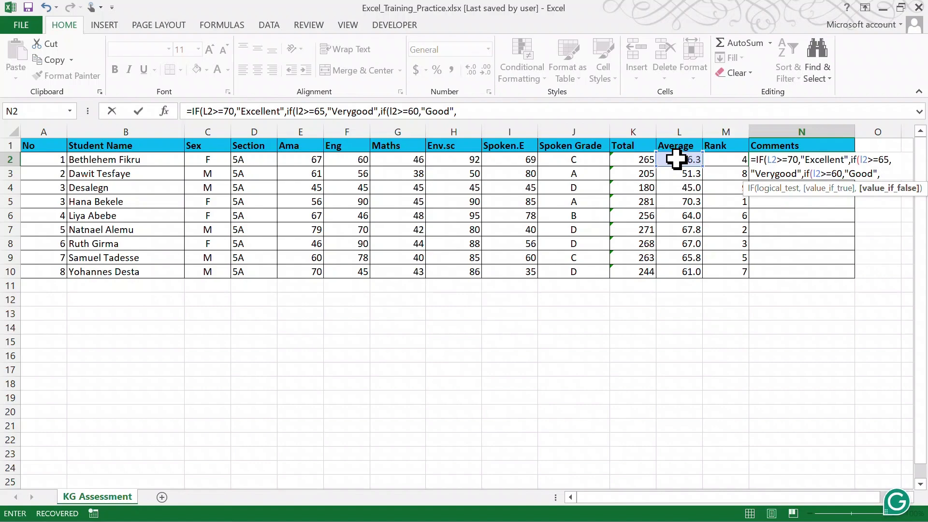
- Complete the N2 comment formula with "Fail" for all other averages and fill it down through N10
type("\"Fail\"")
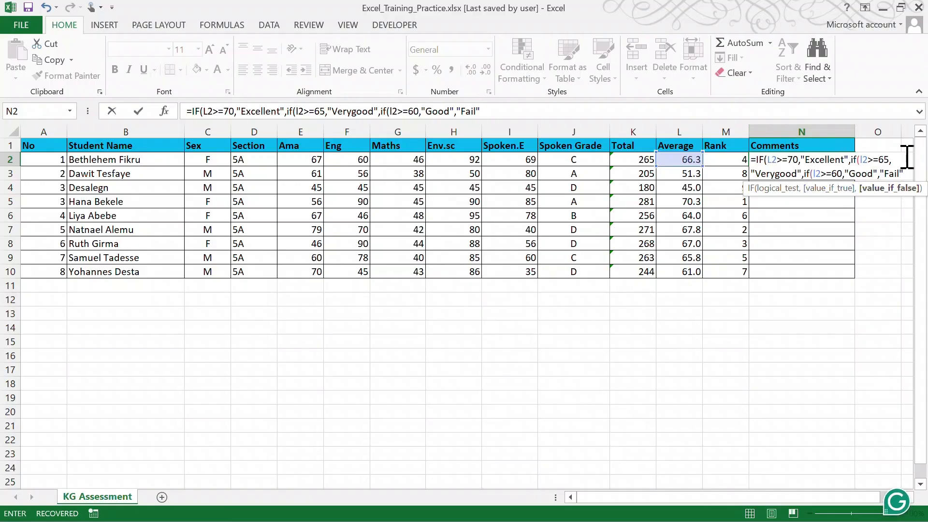
type(")))")
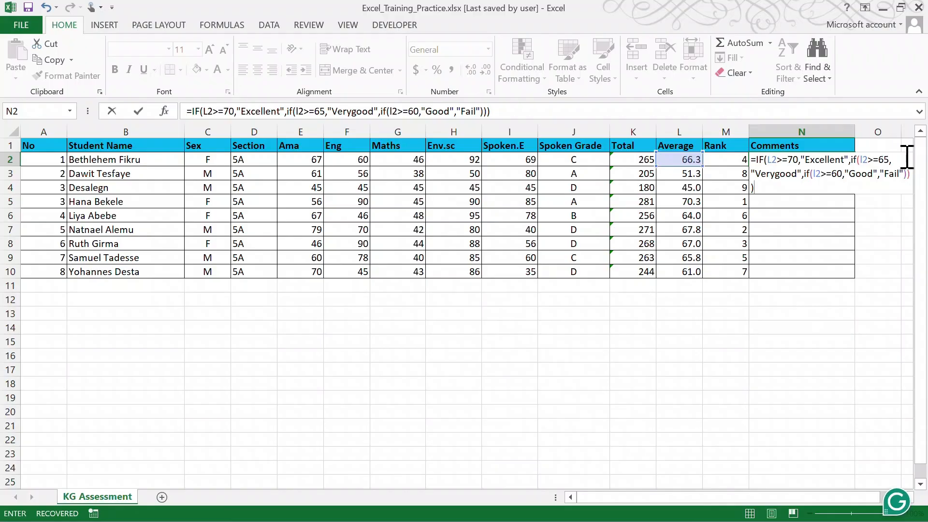
key("Return")
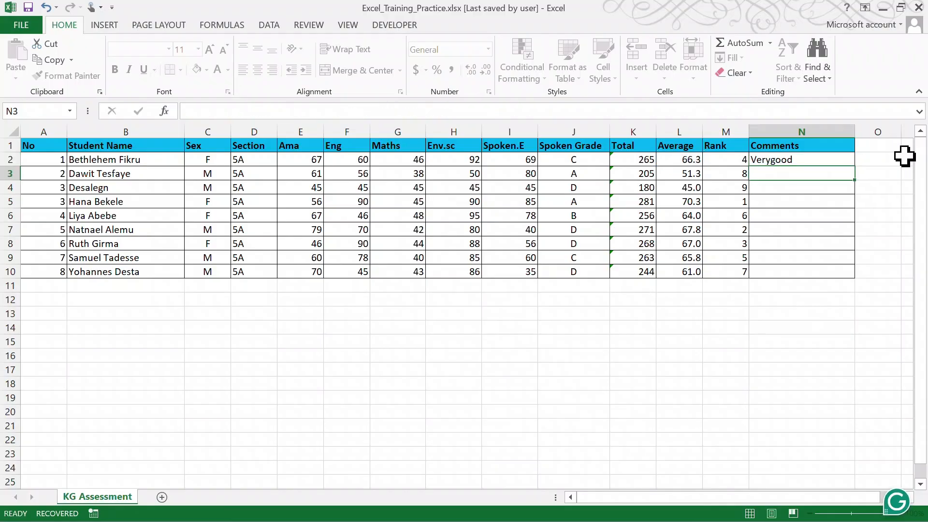
left_click(762, 159)
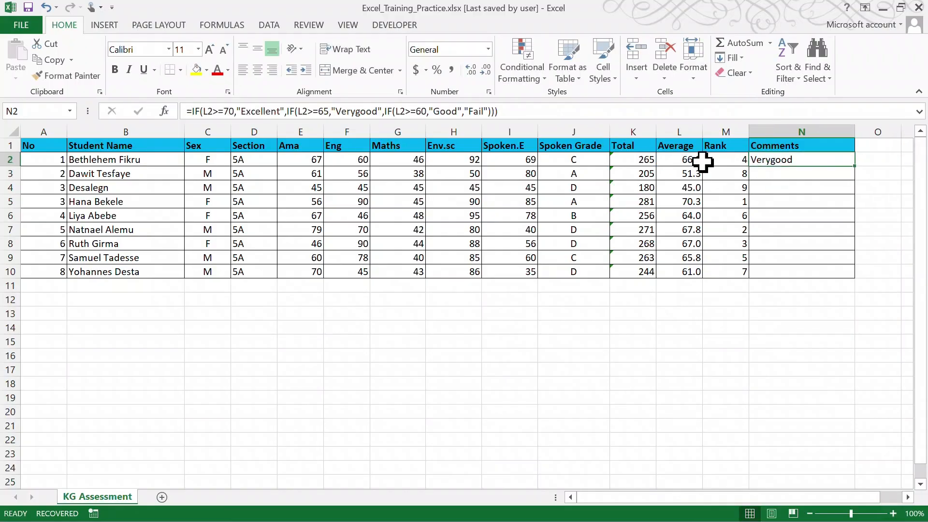
double_click(855, 168)
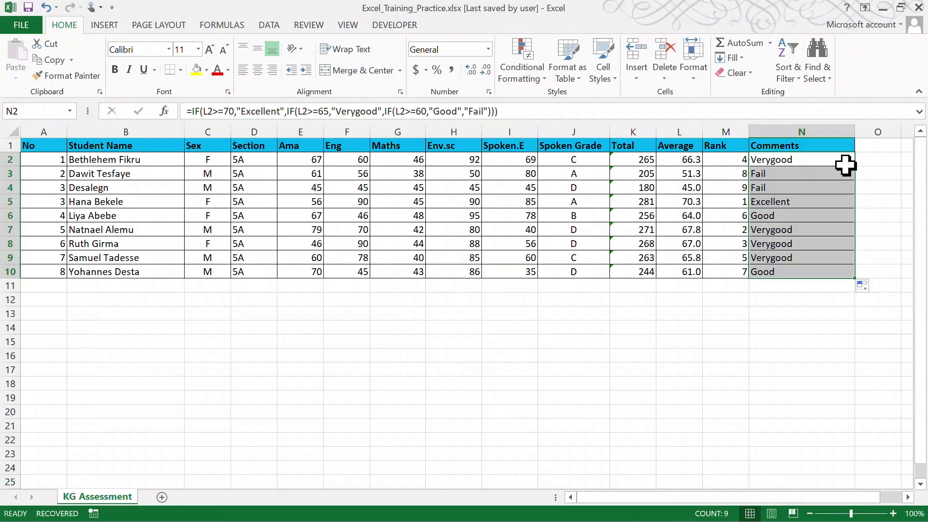
left_click(783, 201)
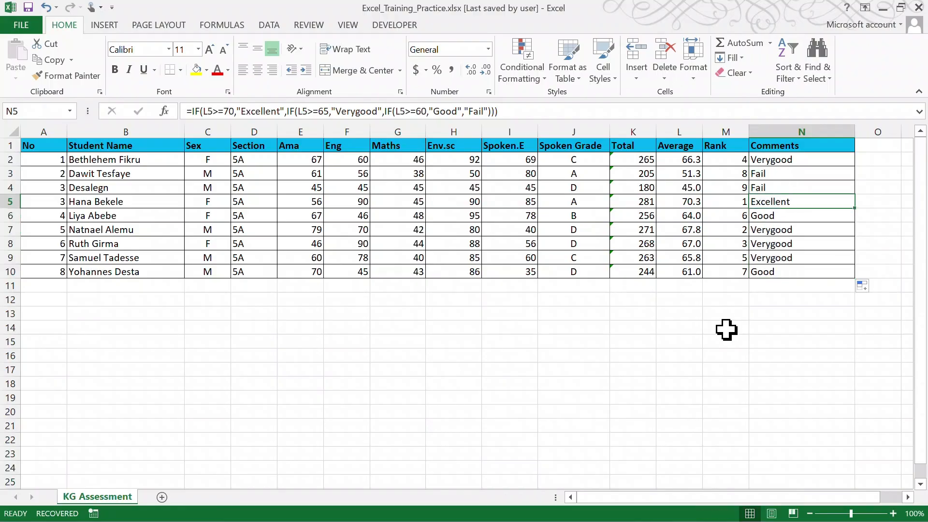